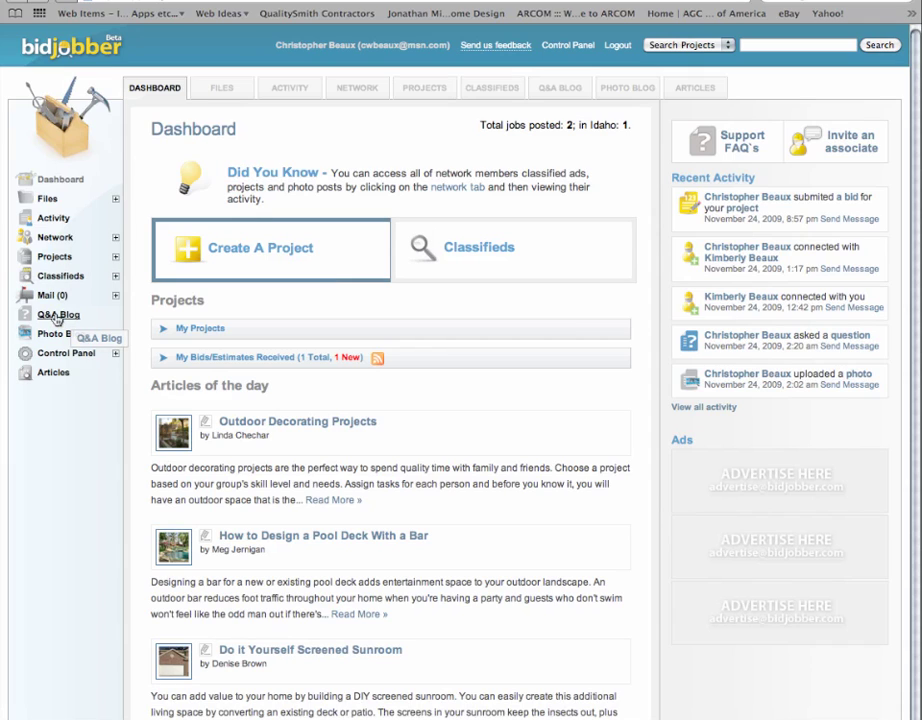
Start a new question in the Q&A Blog titled "How do you get rid of mold?"
{"action": "left_click", "coordinate": [57, 317]}
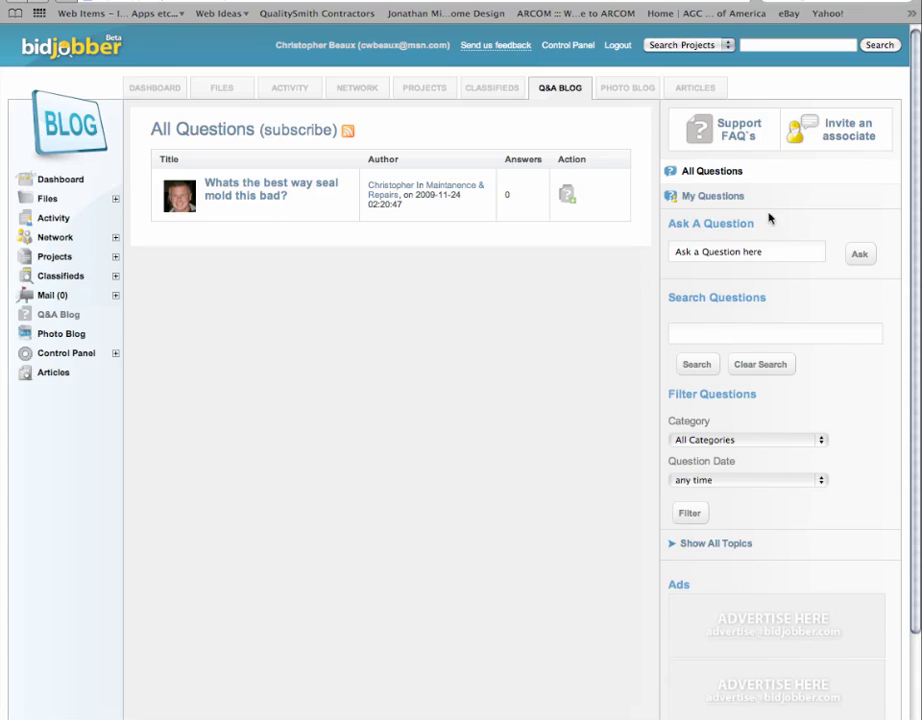
{"action": "left_click", "coordinate": [674, 252]}
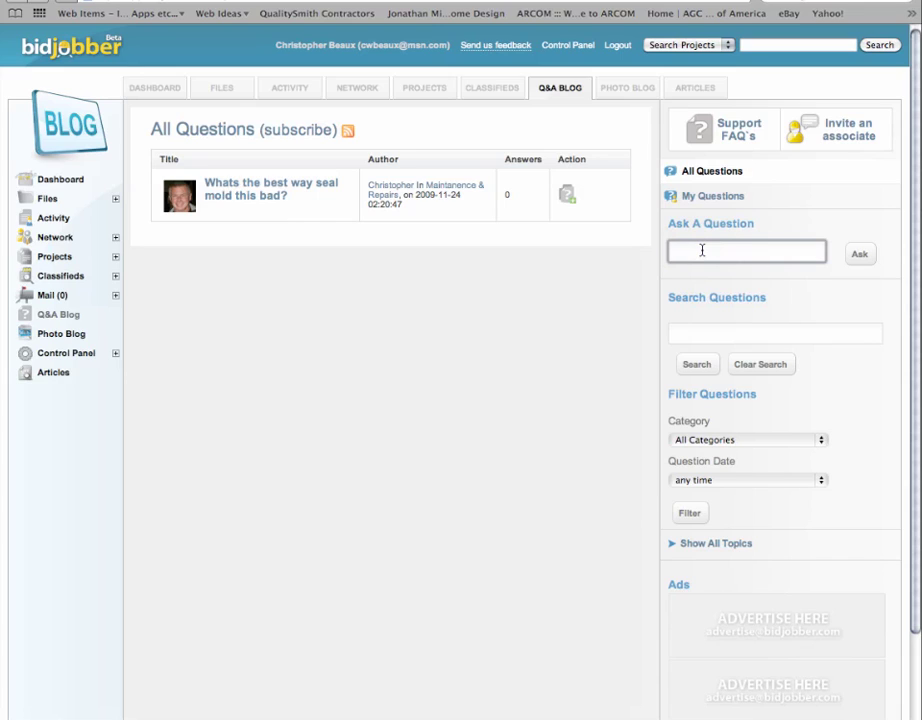
{"action": "type", "text": "How d"}
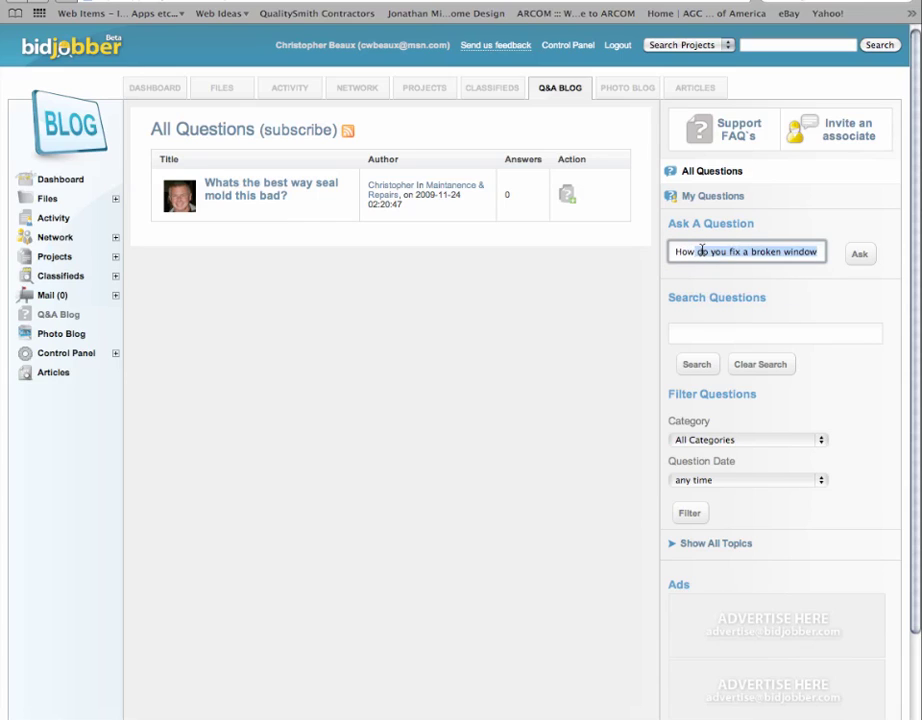
{"action": "type", "text": "o you get rid of mold"}
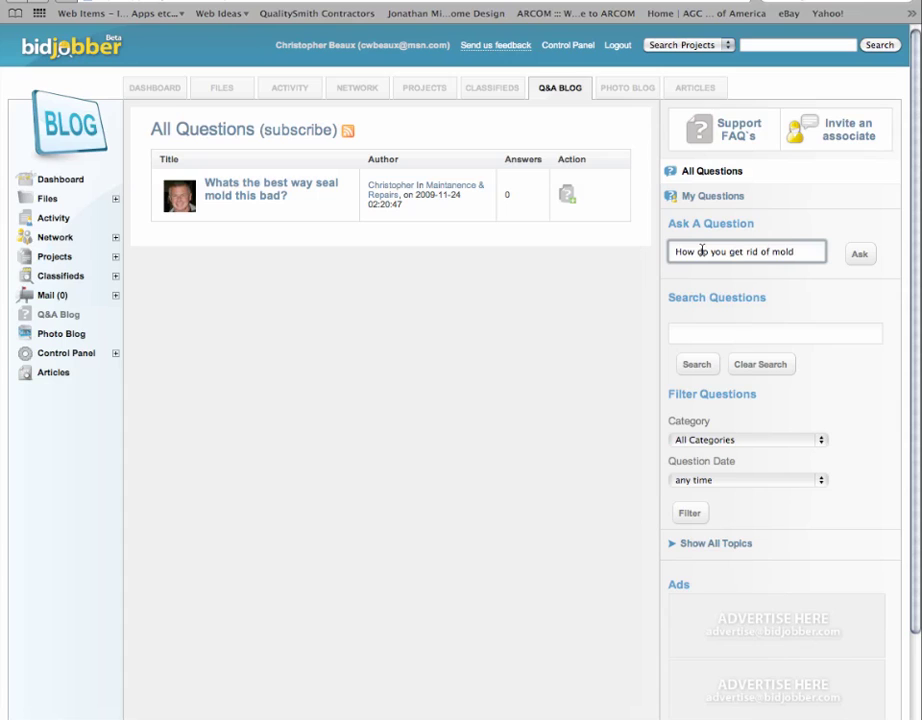
{"action": "type", "text": "?"}
{"action": "left_click", "coordinate": [859, 255]}
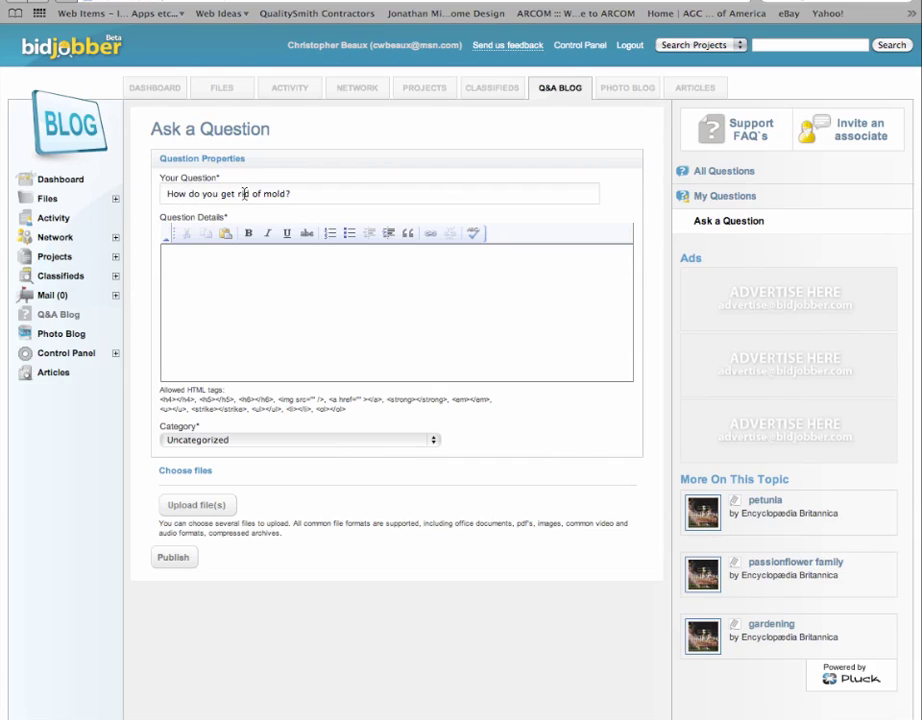
Enter the question details "have some mold from water damage need it fixed what should I do?" and set the category to Maintanence & Repairs
{"action": "left_click", "coordinate": [174, 257]}
{"action": "type", "text": "have som"}
{"action": "type", "text": "e ho"}
{"action": "key", "text": "BackSpace"}
{"action": "key", "text": "BackSpace"}
{"action": "type", "text": "mold form"}
{"action": "key", "text": "BackSpace"}
{"action": "key", "text": "BackSpace"}
{"action": "key", "text": "BackSpace"}
{"action": "type", "text": "rom water damag"}
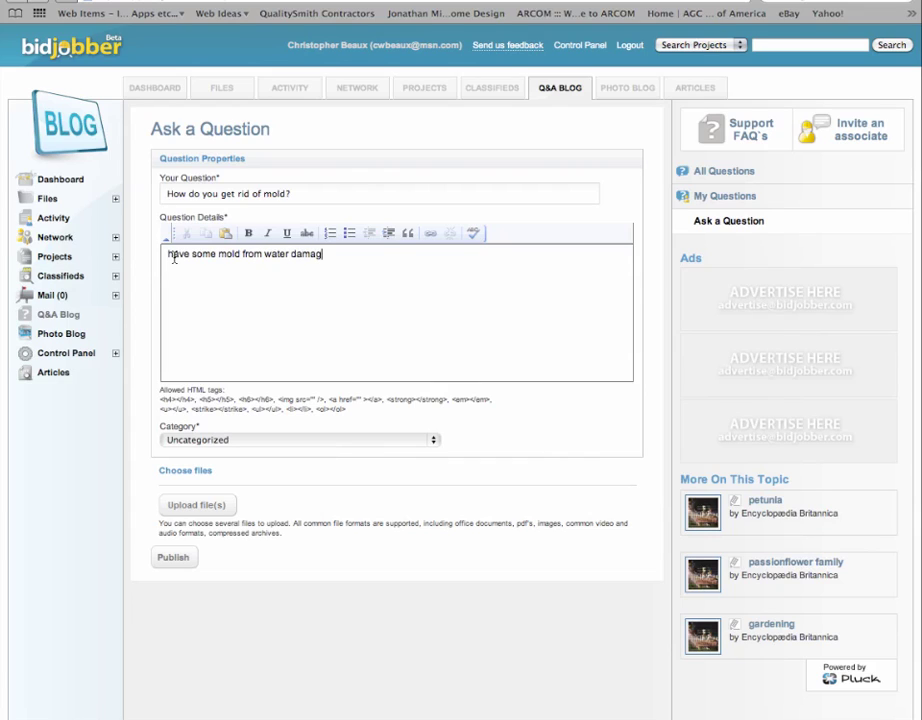
{"action": "type", "text": "e need it fixed what shu"}
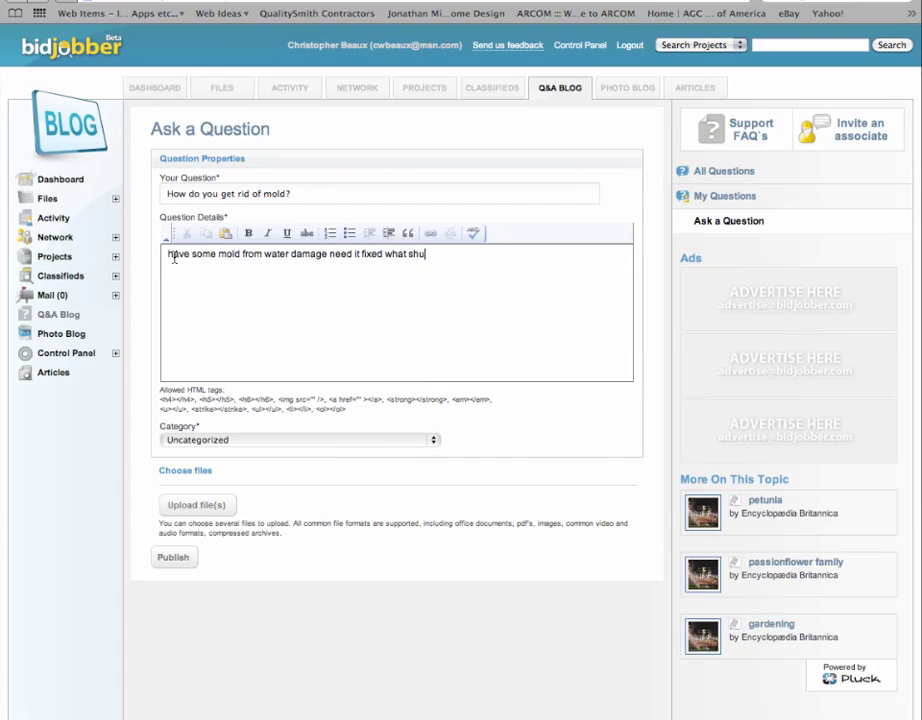
{"action": "key", "text": "BackSpace"}
{"action": "type", "text": "ould I do?"}
{"action": "left_click", "coordinate": [436, 442]}
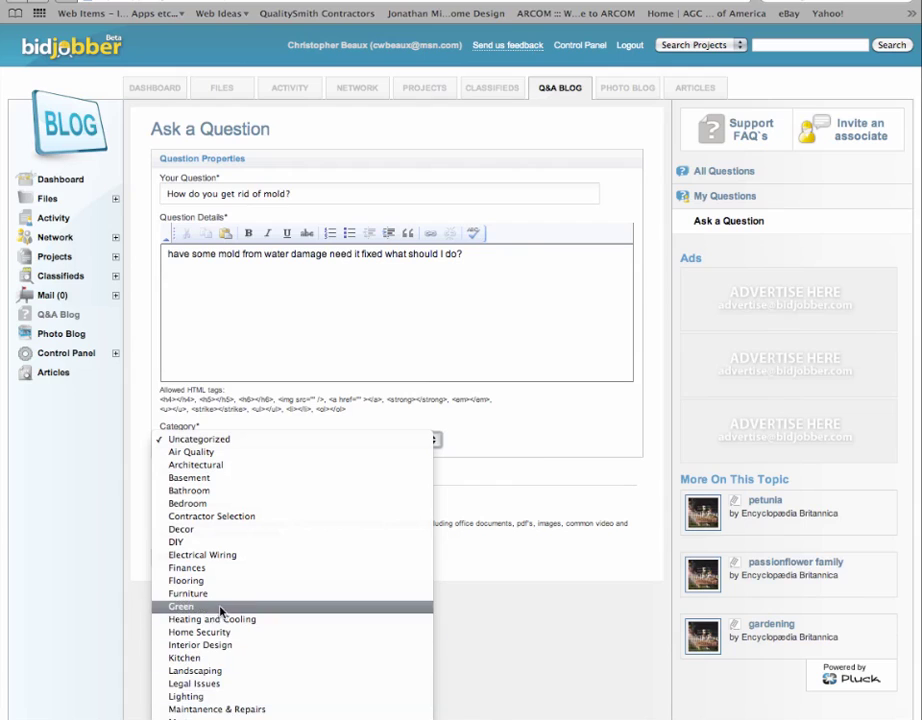
{"action": "left_click", "coordinate": [210, 711]}
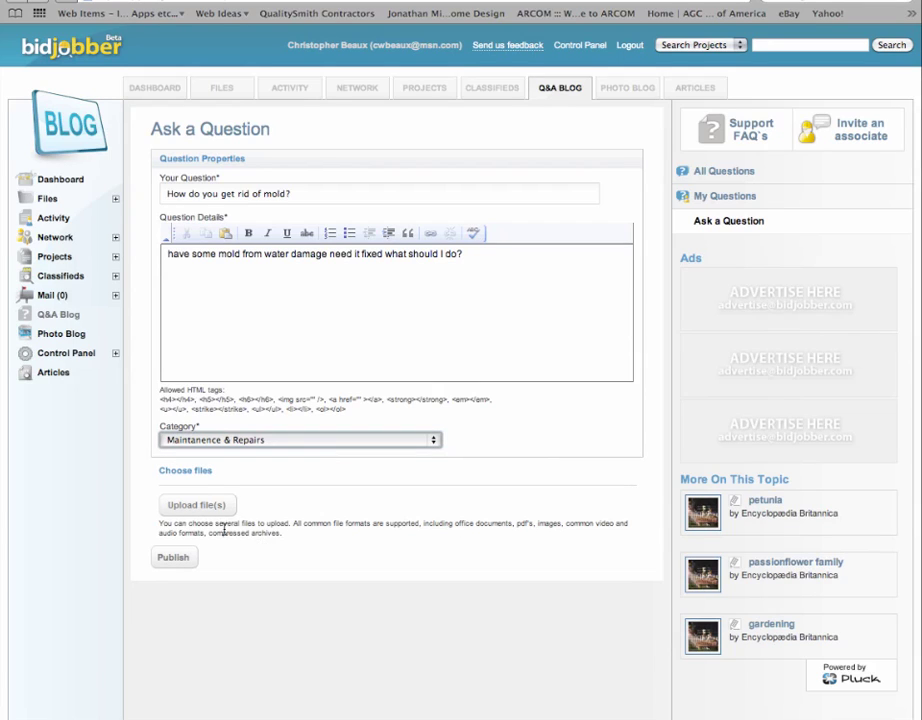
Attach water damage 2.jpg and water damage.jpg from the Desktop to the question and publish it
{"action": "left_click", "coordinate": [199, 504]}
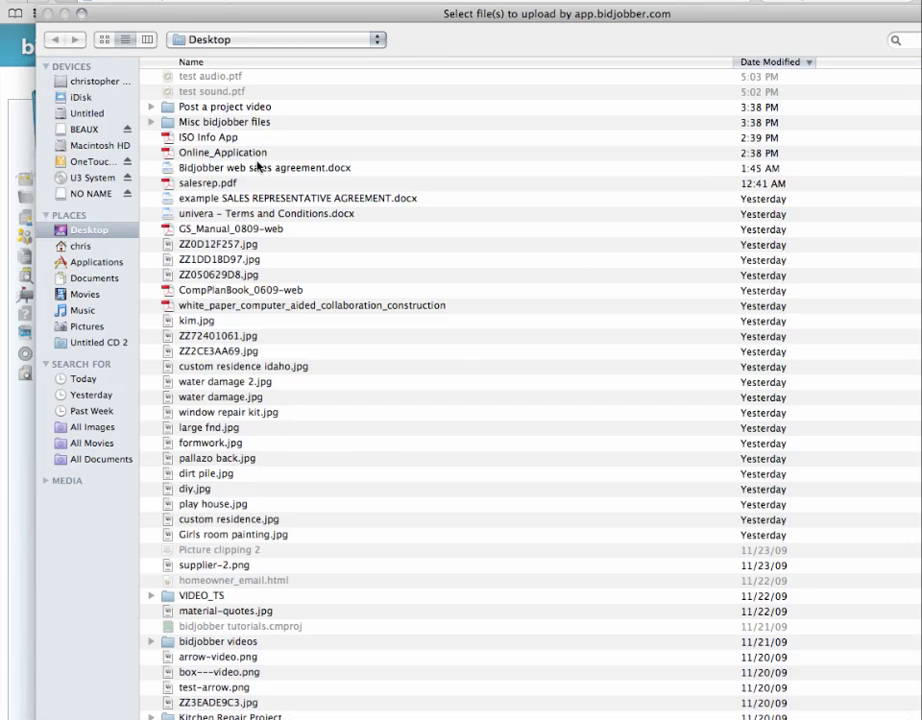
{"action": "left_click", "coordinate": [196, 383]}
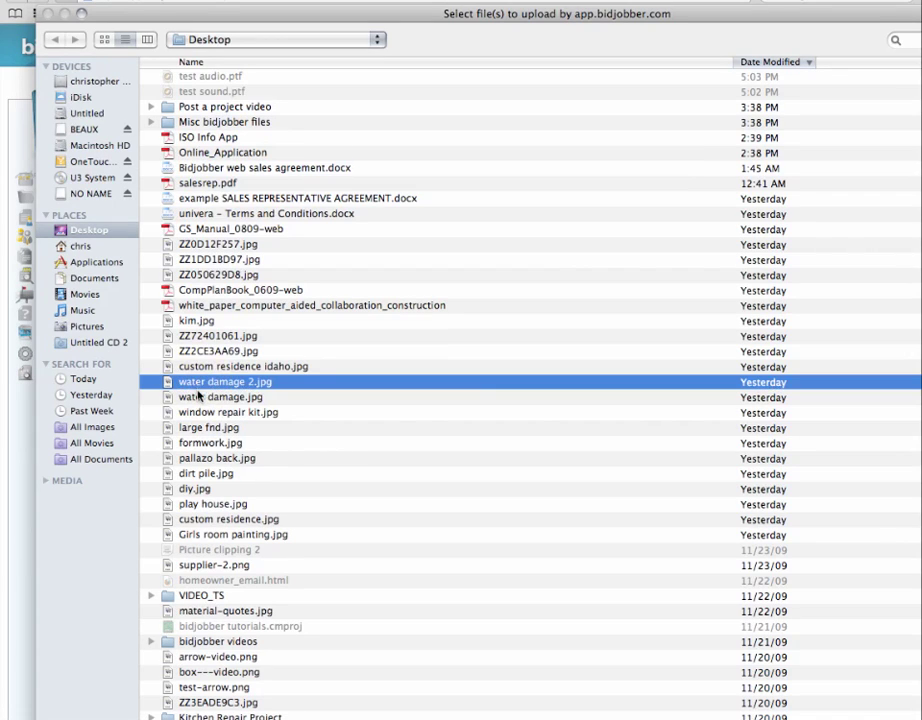
{"action": "left_click", "coordinate": [261, 397], "text": "shift"}
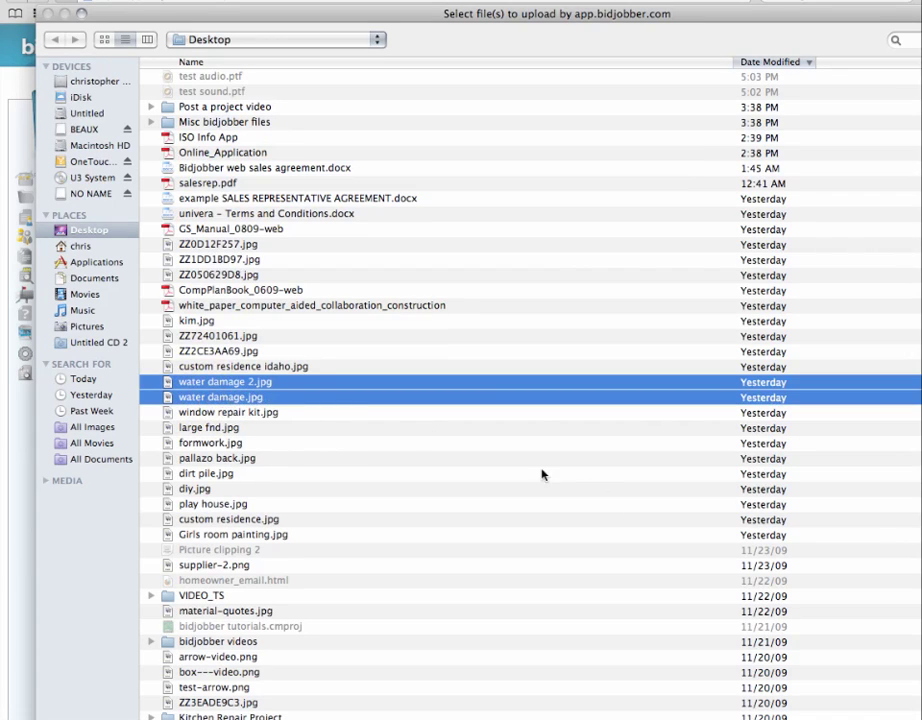
{"action": "scroll", "coordinate": [541, 473], "scroll_direction": "down", "scroll_amount": 1}
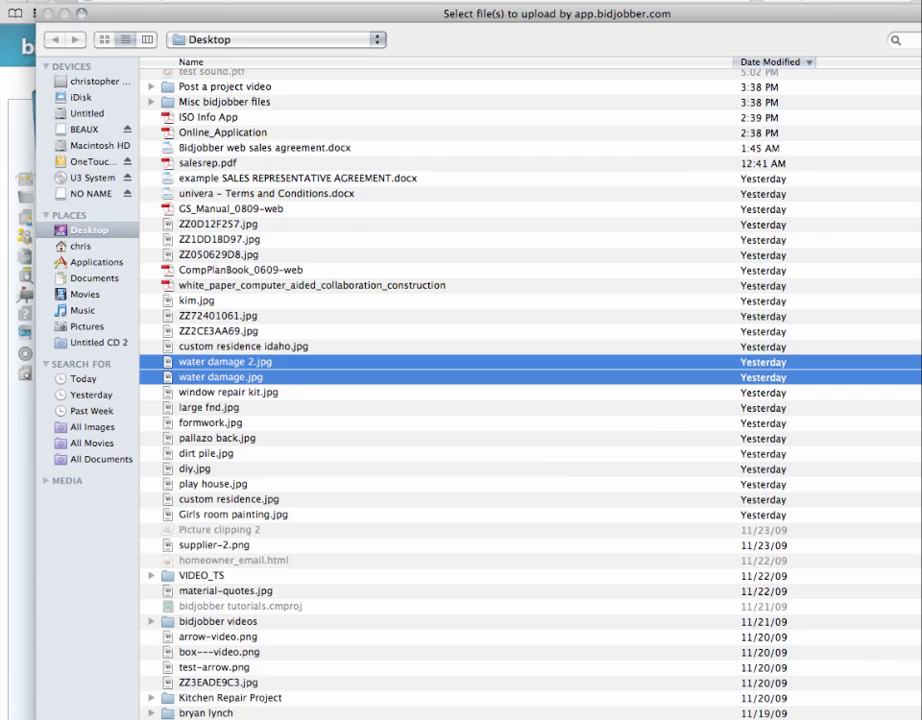
{"action": "key", "text": "Return"}
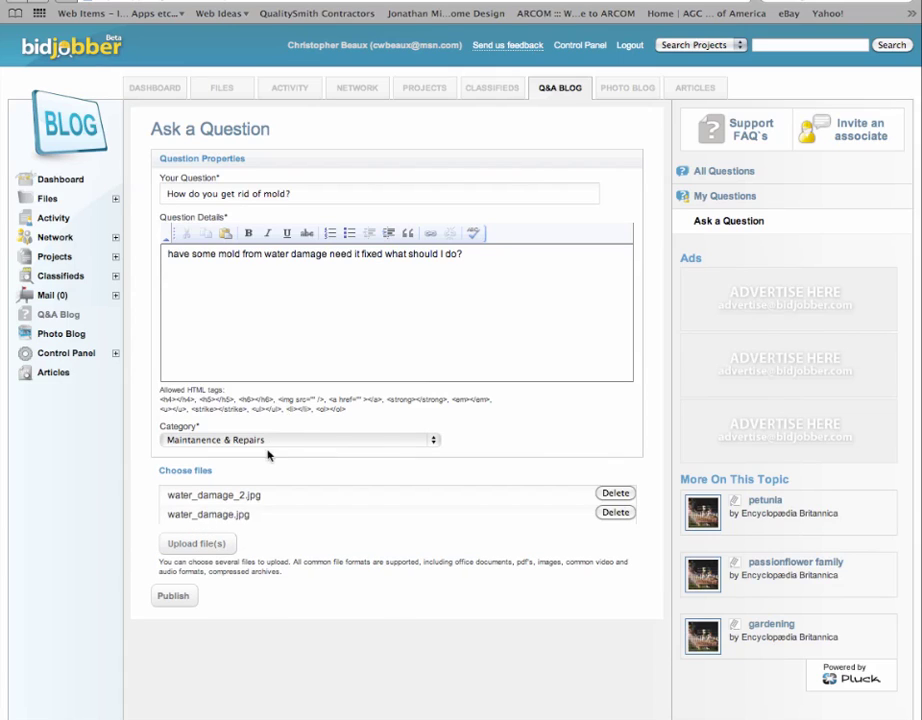
{"action": "left_click", "coordinate": [169, 596]}
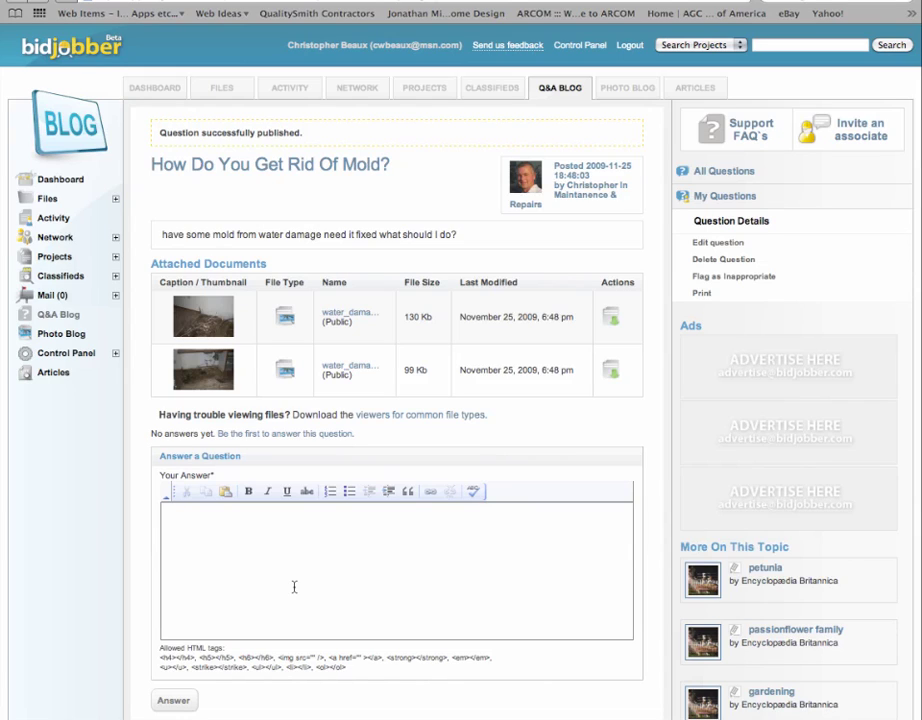
Open the list of all questions and expand its full topic list
{"action": "left_click", "coordinate": [706, 176]}
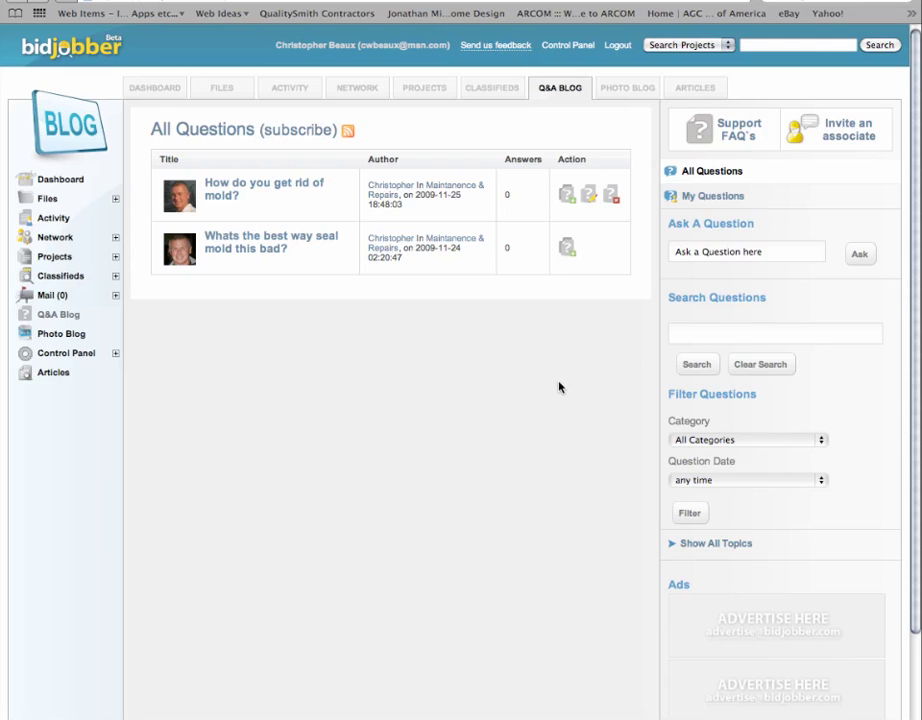
{"action": "scroll", "coordinate": [558, 387], "scroll_direction": "down", "scroll_amount": 1}
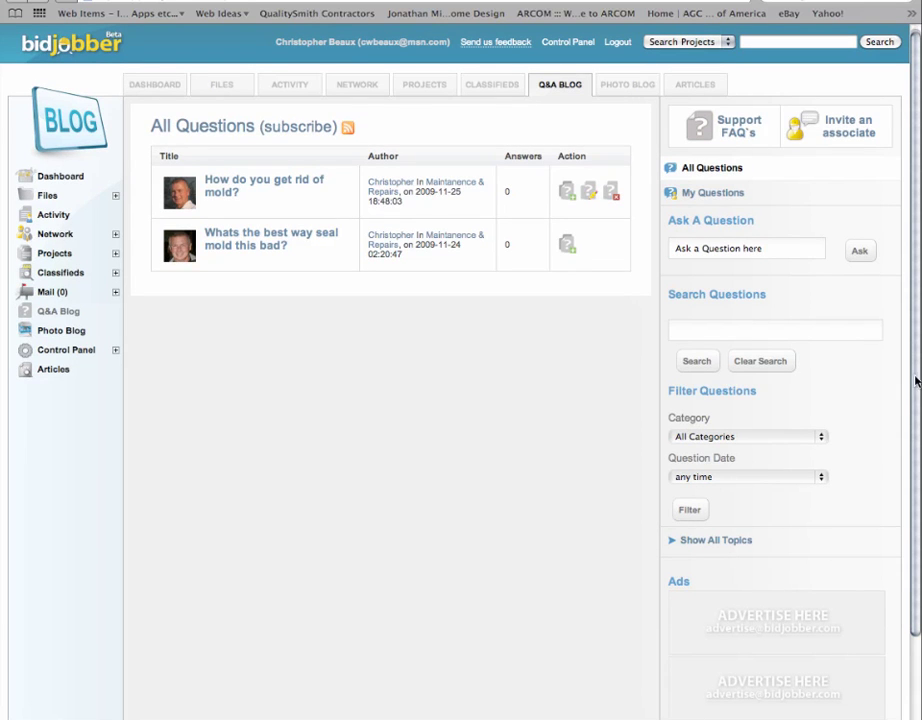
{"action": "left_click_drag", "start_coordinate": [915, 380], "coordinate": [912, 412]}
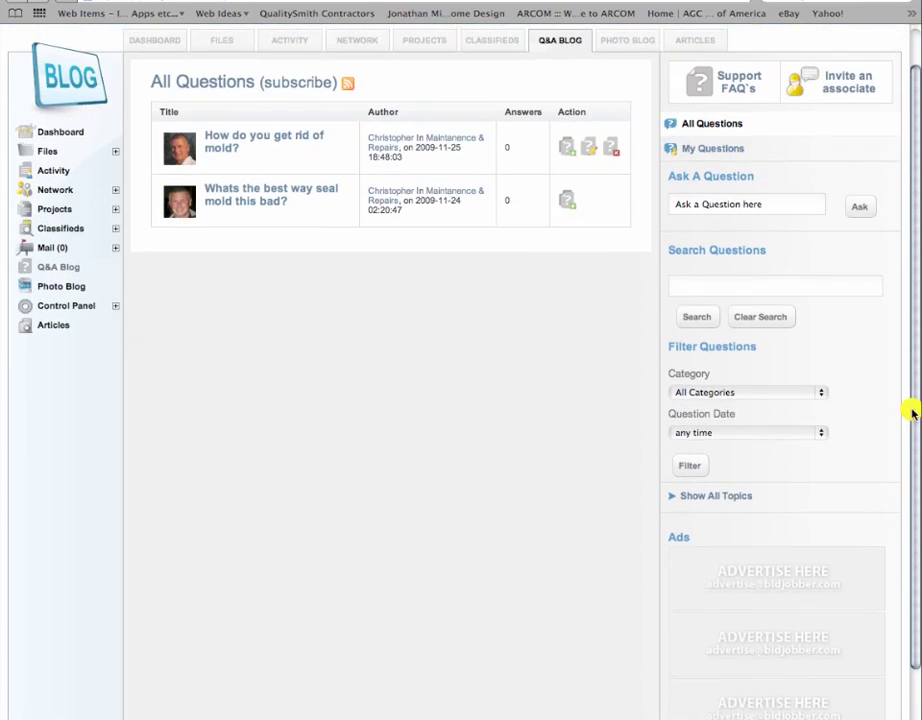
{"action": "left_click", "coordinate": [675, 497]}
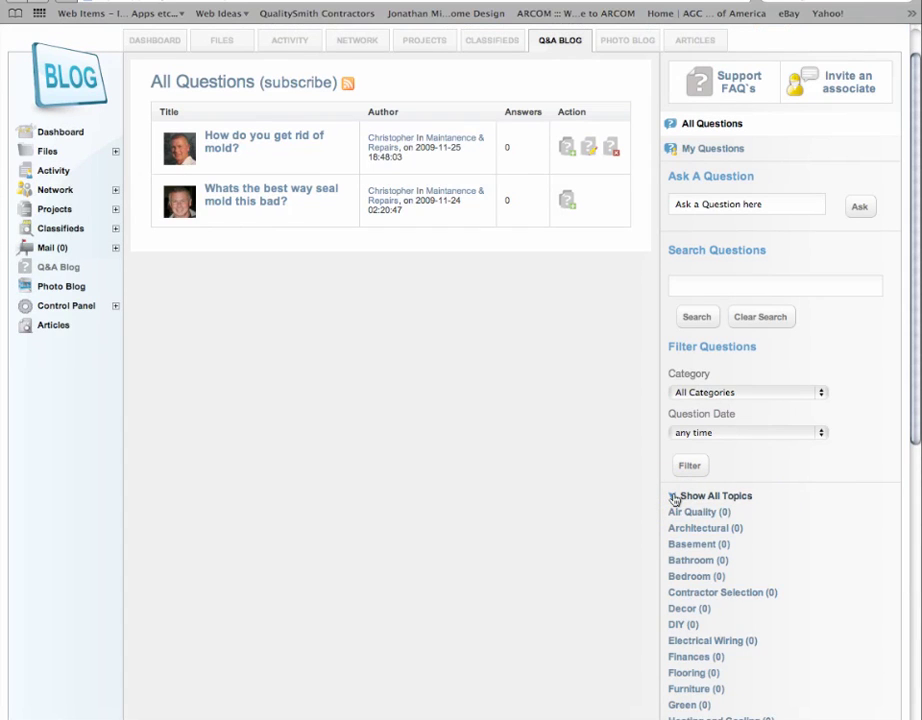
{"action": "scroll", "coordinate": [739, 651], "scroll_direction": "down", "scroll_amount": 3}
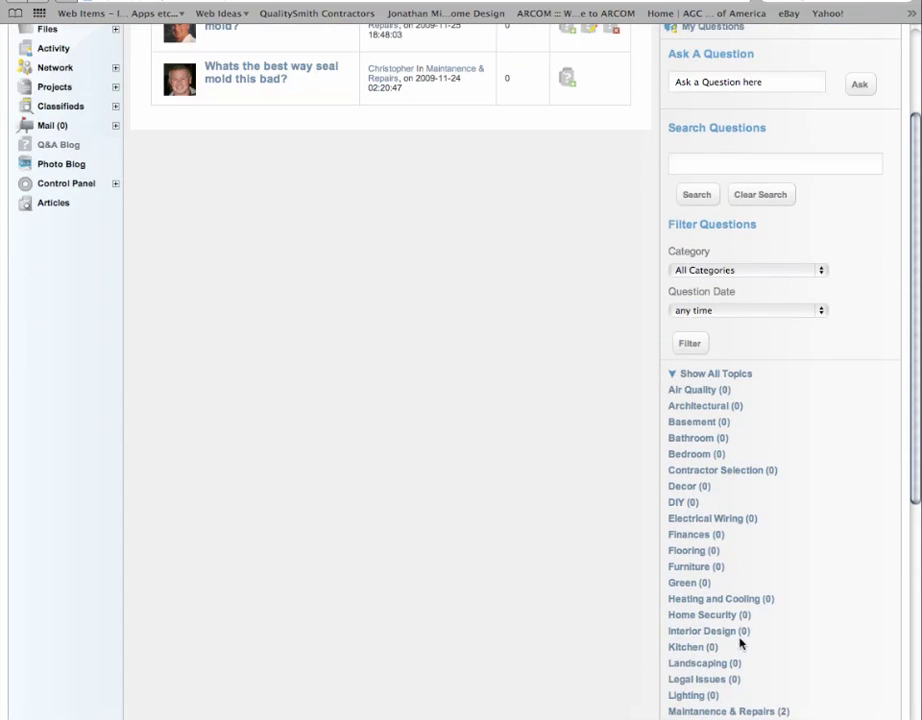
{"action": "scroll", "coordinate": [731, 424], "scroll_direction": "up", "scroll_amount": 3}
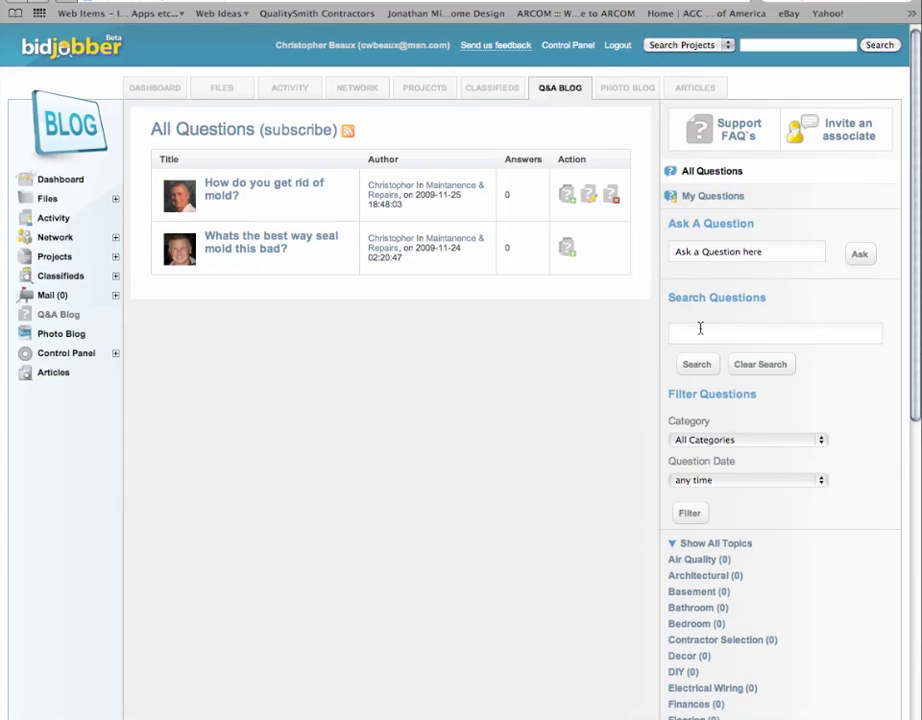
Show only the questions in the Maintanence & Repairs topic
{"action": "left_click", "coordinate": [820, 440]}
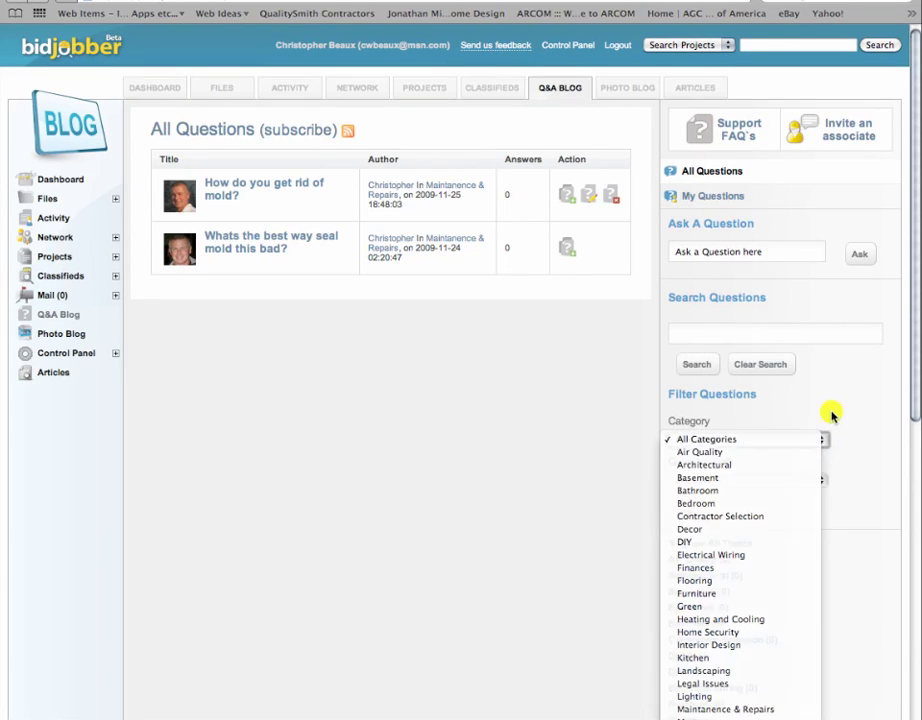
{"action": "left_click", "coordinate": [831, 414]}
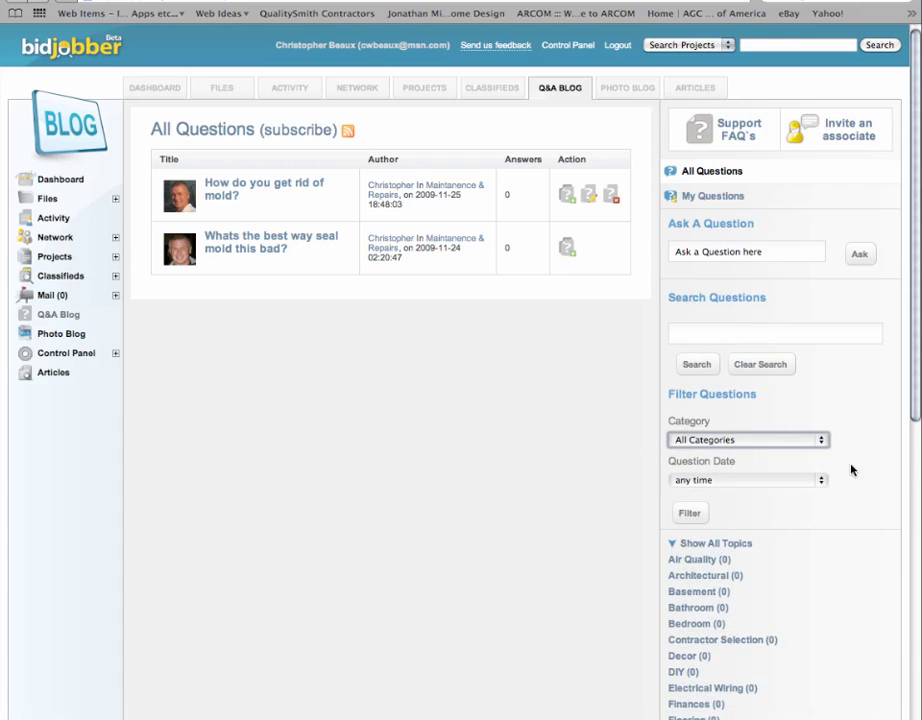
{"action": "scroll", "coordinate": [847, 438], "scroll_direction": "down", "scroll_amount": 3}
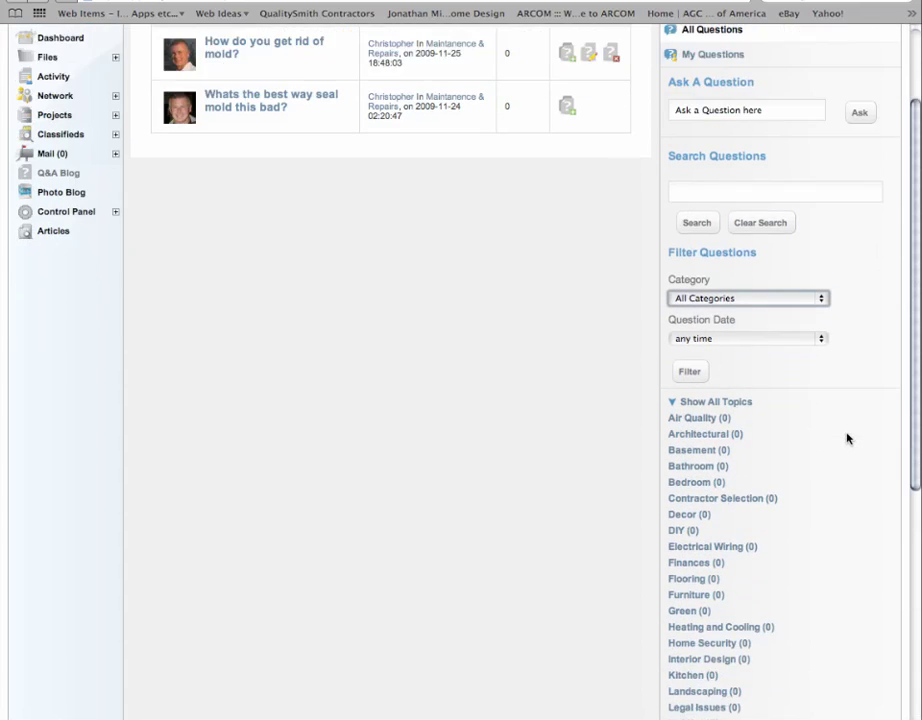
{"action": "scroll", "coordinate": [847, 438], "scroll_direction": "down", "scroll_amount": 2}
{"action": "left_click", "coordinate": [702, 666]}
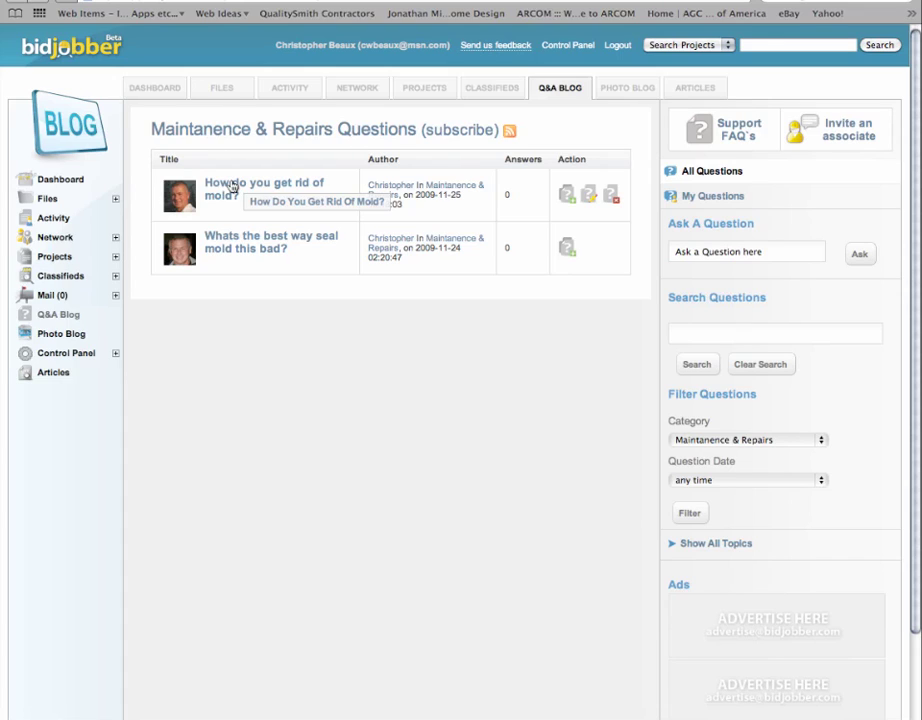
Subscribe to the Maintanence & Repairs questions with Immediate e-mail delivery, and expand the Control Panel's sub-entries
{"action": "left_click", "coordinate": [449, 133]}
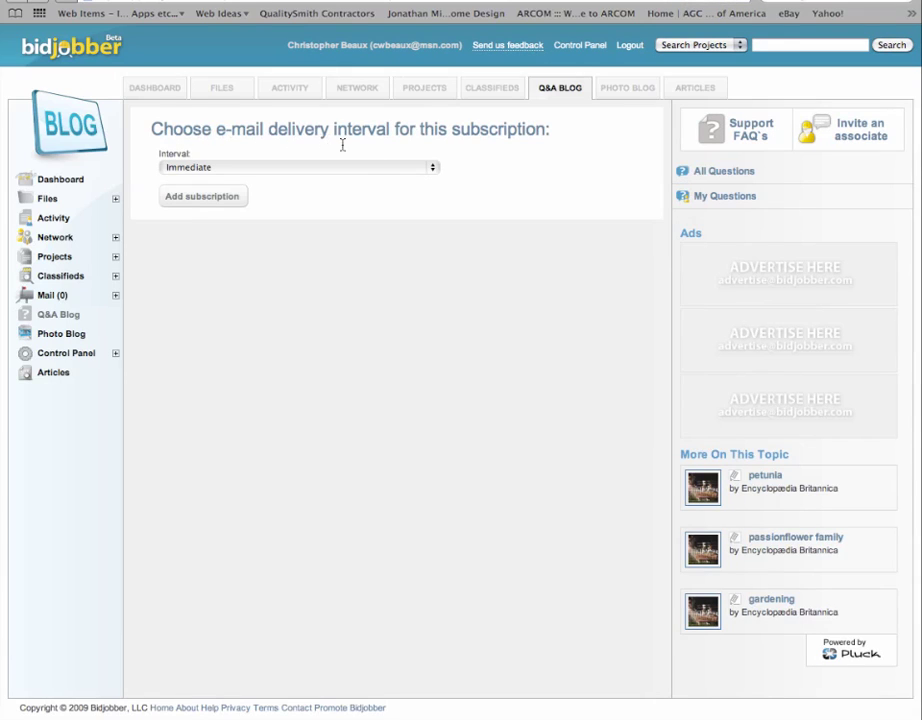
{"action": "left_click", "coordinate": [430, 170]}
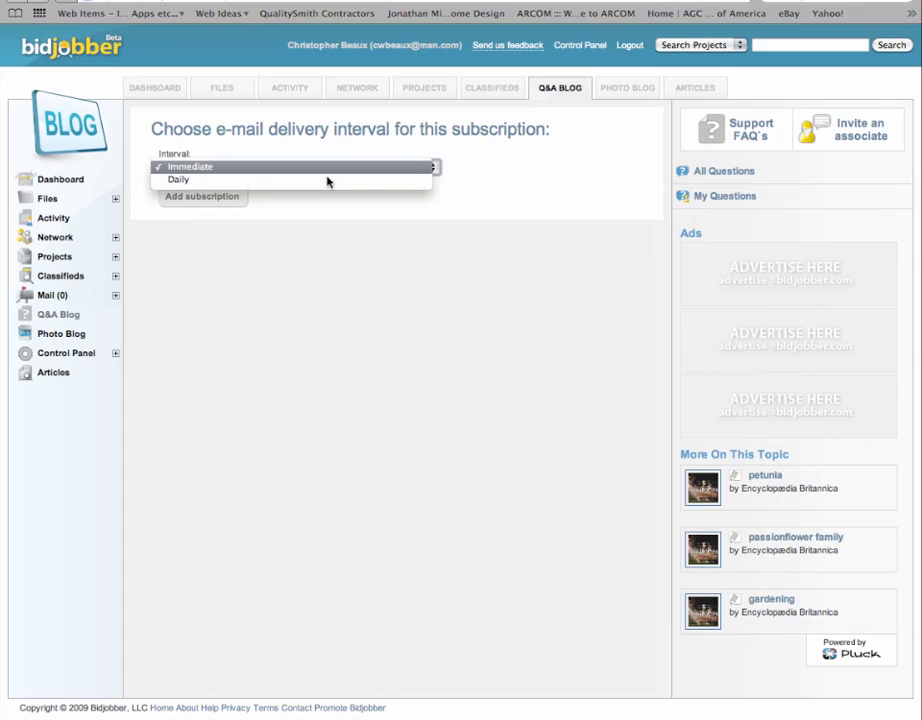
{"action": "left_click", "coordinate": [204, 202]}
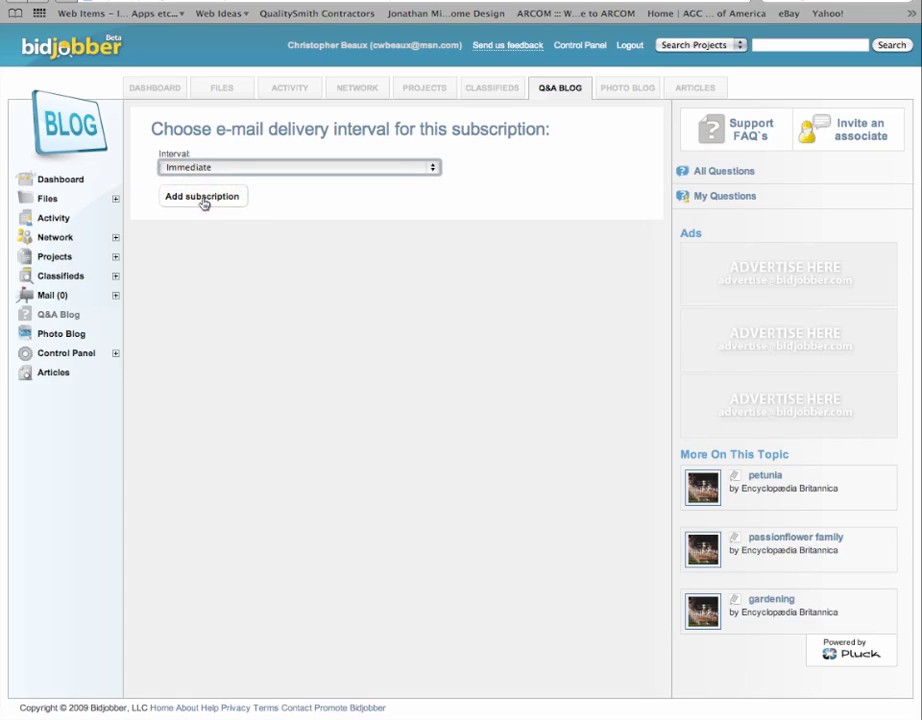
{"action": "left_click", "coordinate": [203, 200]}
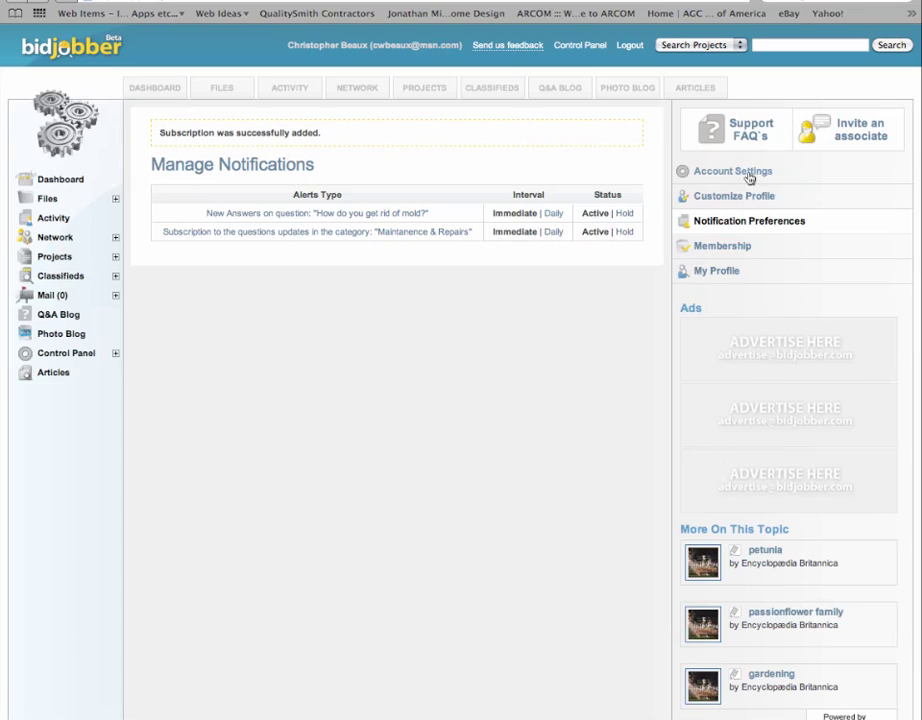
{"action": "left_click", "coordinate": [115, 355]}
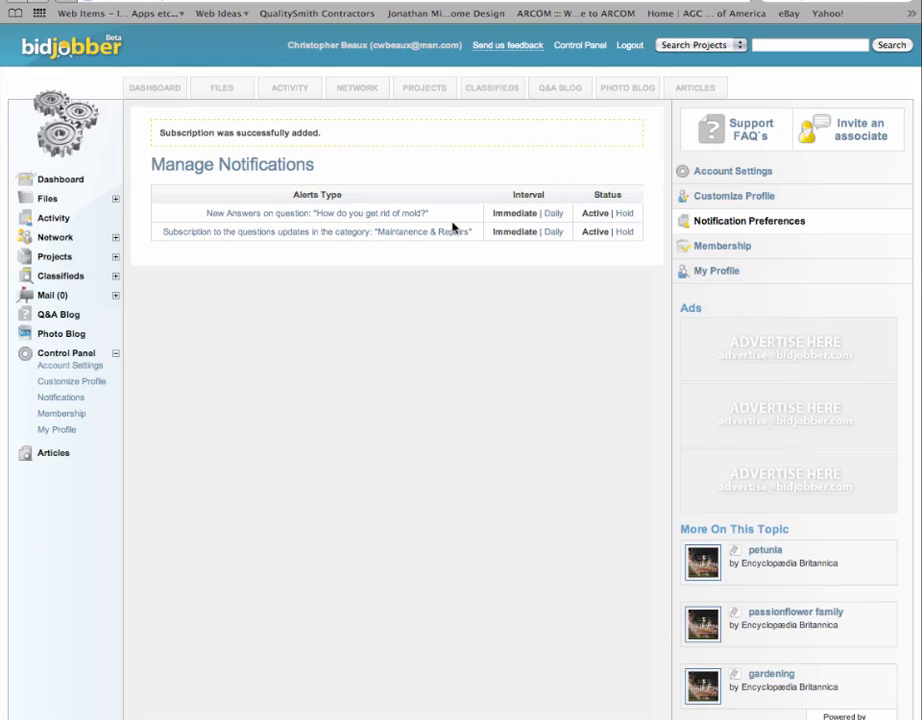
Return to the Q&A Blog, look over all questions, and list only your own questions
{"action": "left_click", "coordinate": [560, 90]}
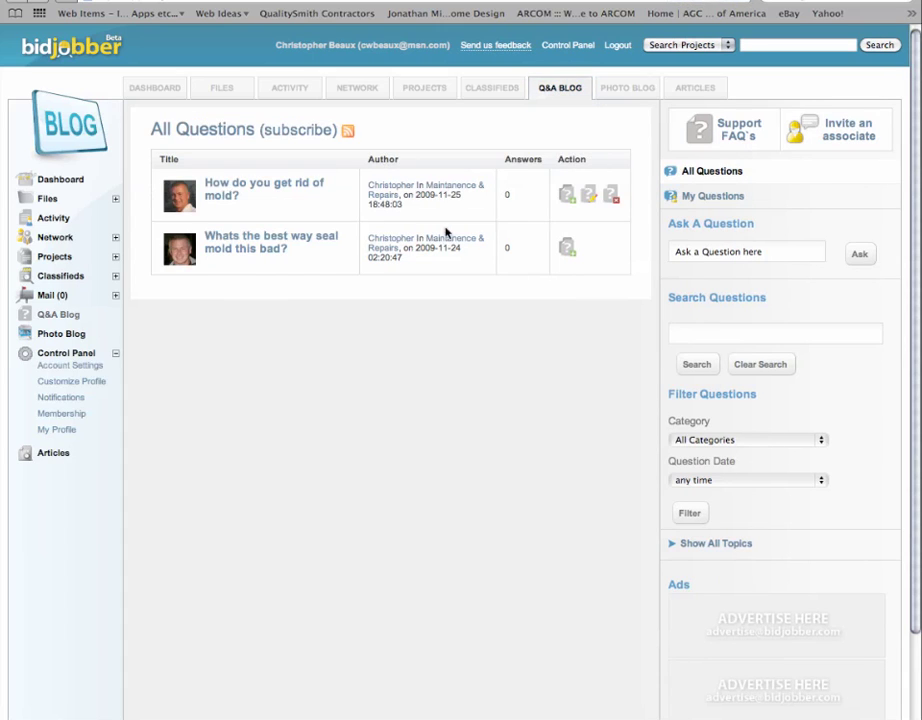
{"action": "scroll", "coordinate": [510, 404], "scroll_direction": "down", "scroll_amount": 1}
{"action": "scroll", "coordinate": [510, 404], "scroll_direction": "down", "scroll_amount": 1}
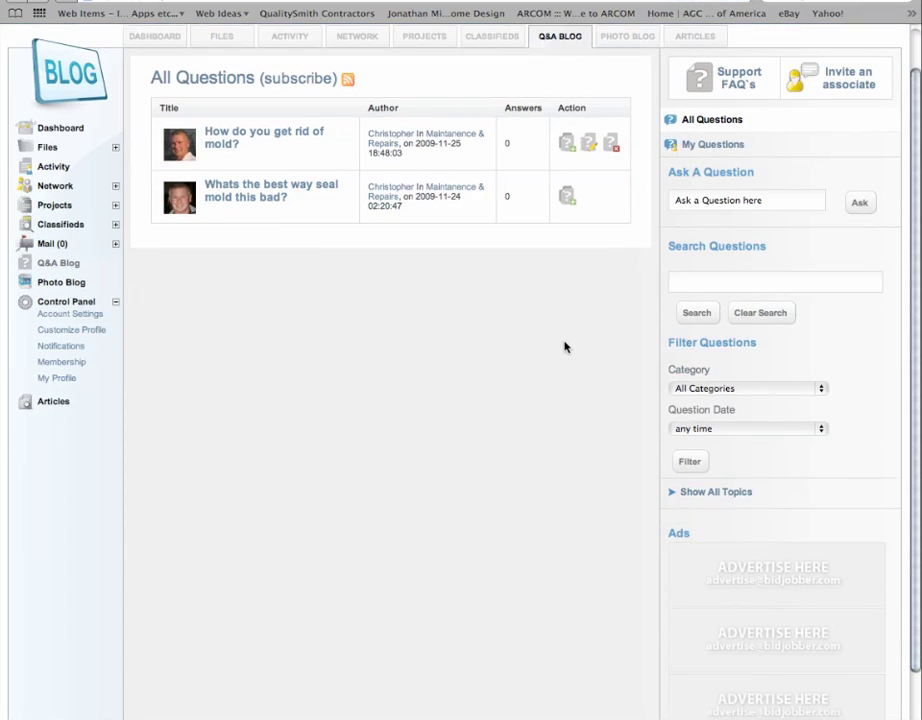
{"action": "scroll", "coordinate": [565, 347], "scroll_direction": "up", "scroll_amount": 3}
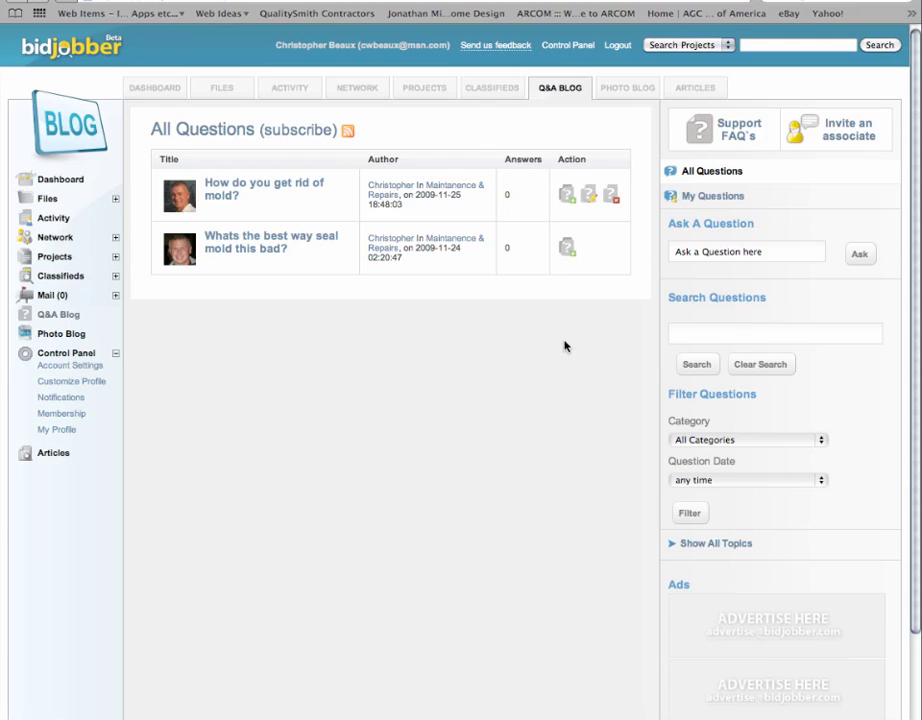
{"action": "left_click", "coordinate": [712, 197]}
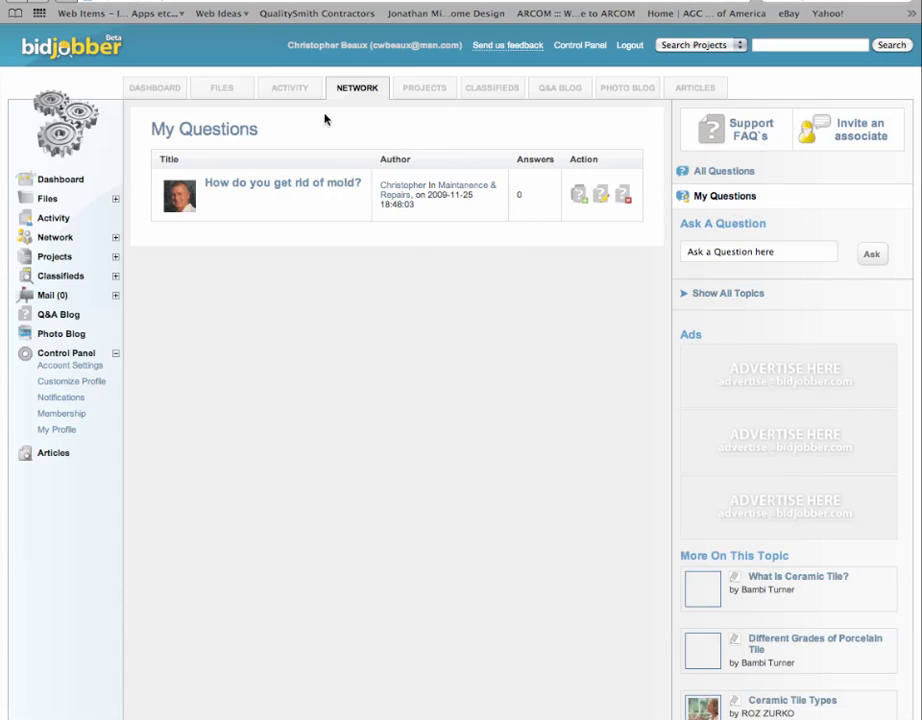
Check your own questions in the Blogs section of the Dashboard and collapse that list again
{"action": "left_click", "coordinate": [155, 89]}
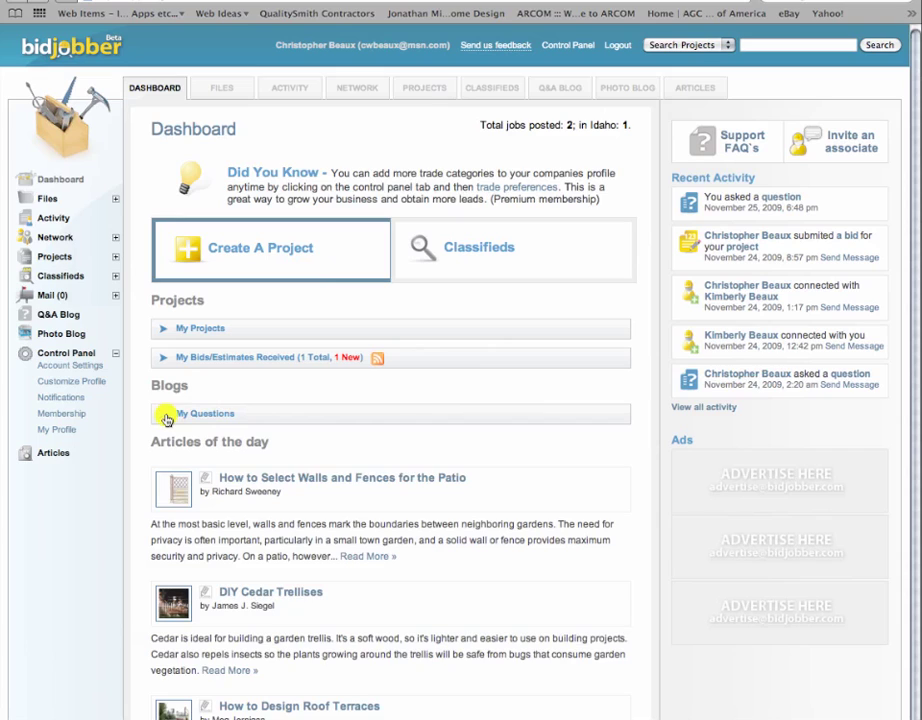
{"action": "left_click", "coordinate": [166, 417]}
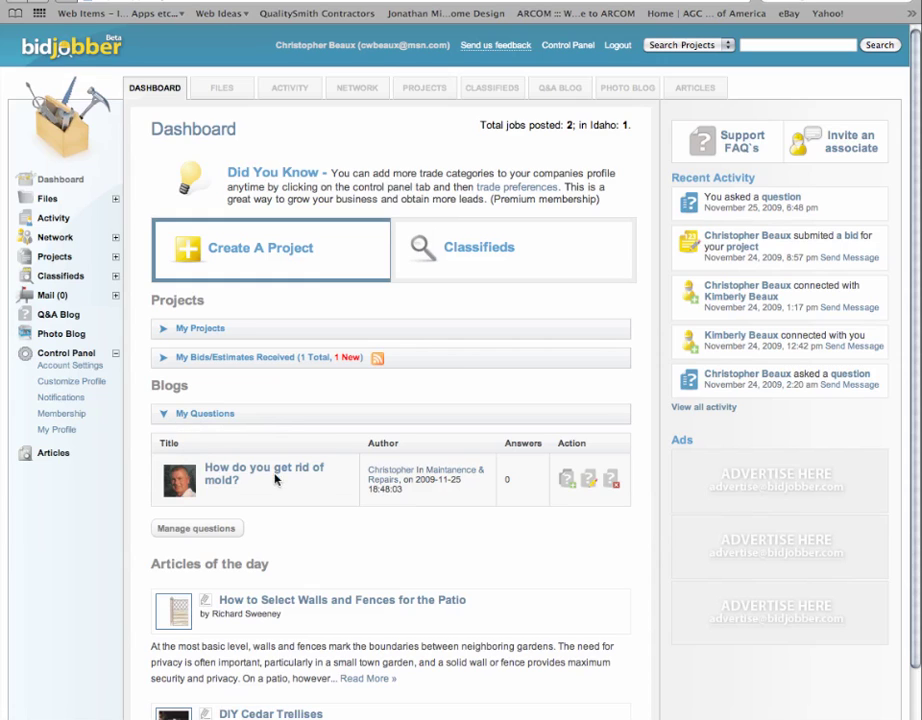
{"action": "left_click", "coordinate": [165, 416]}
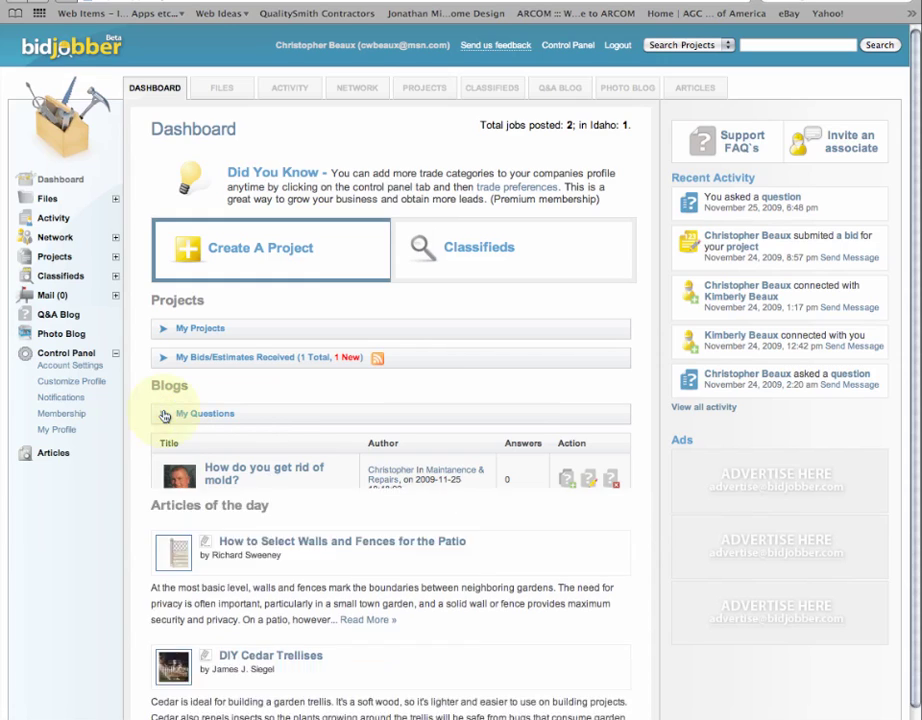